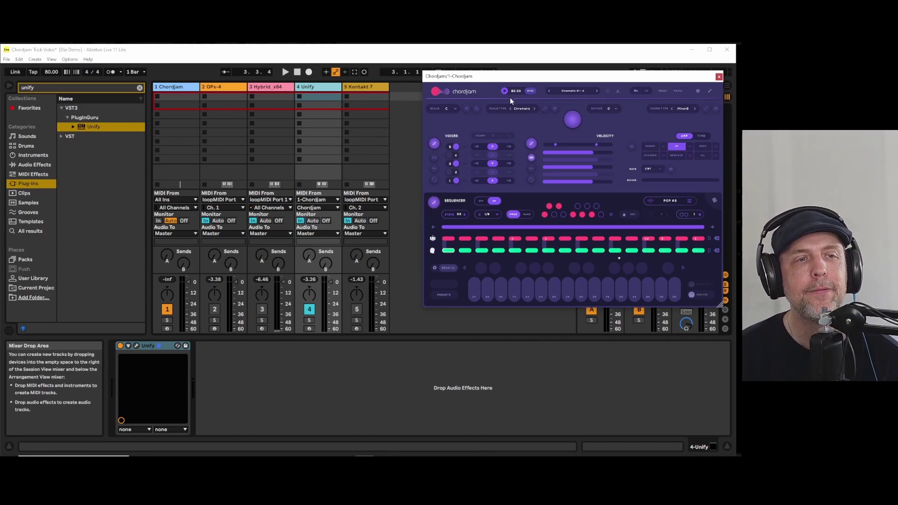
- Nudge the Chordjam window up-left and switch to the Chordjam product page in Edge
{"action": "left_click_drag", "start_coordinate": [565, 78], "coordinate": [544, 71]}
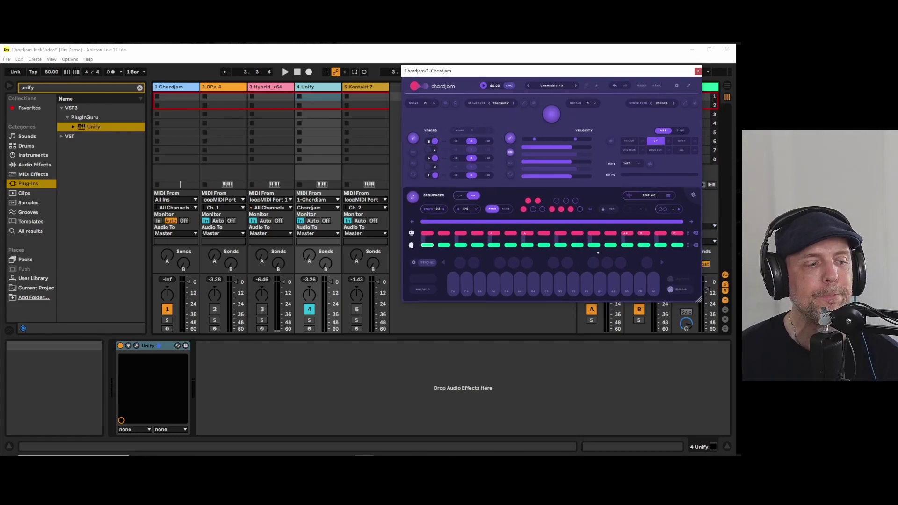
{"action": "left_click", "coordinate": [158, 449]}
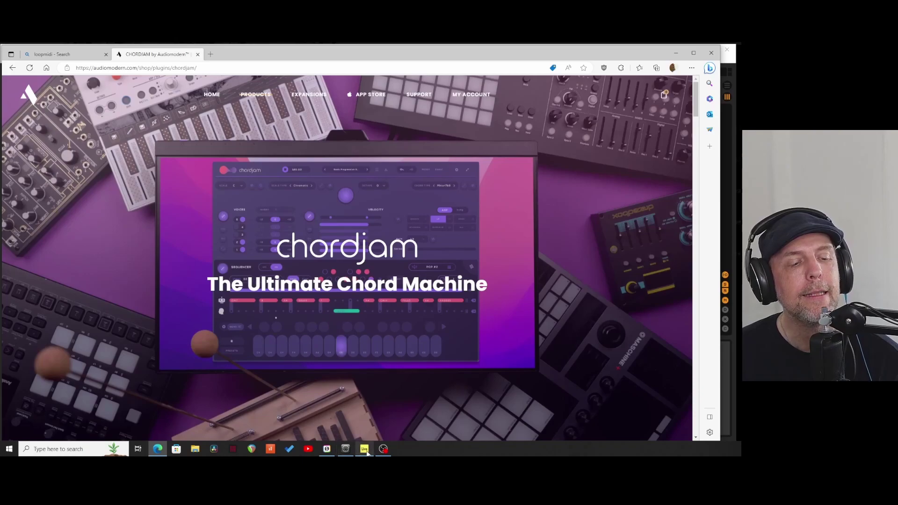
- Return to Ableton Live with the Chordjam plugin window open
{"action": "left_click", "coordinate": [364, 449]}
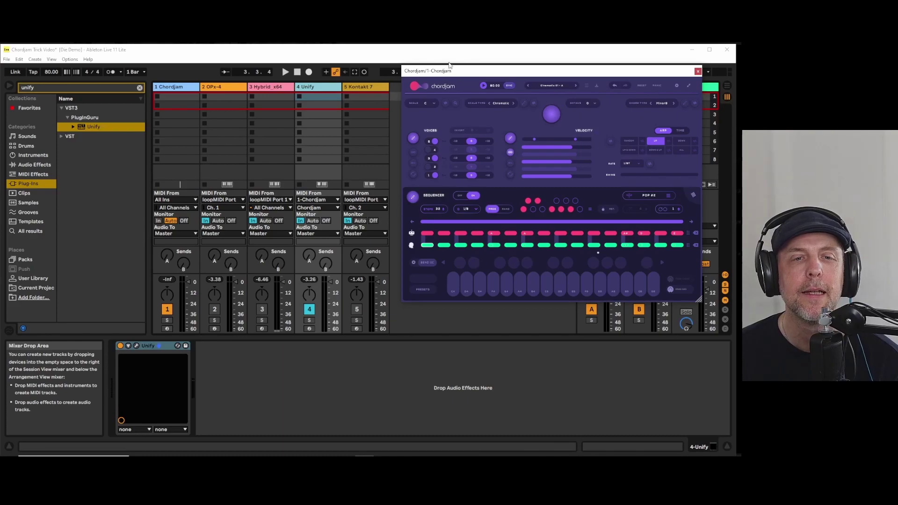
- Enlarge the Chordjam window and shift it right to reveal tracks 3 and 4
{"action": "left_click_drag", "start_coordinate": [487, 75], "coordinate": [350, 62]}
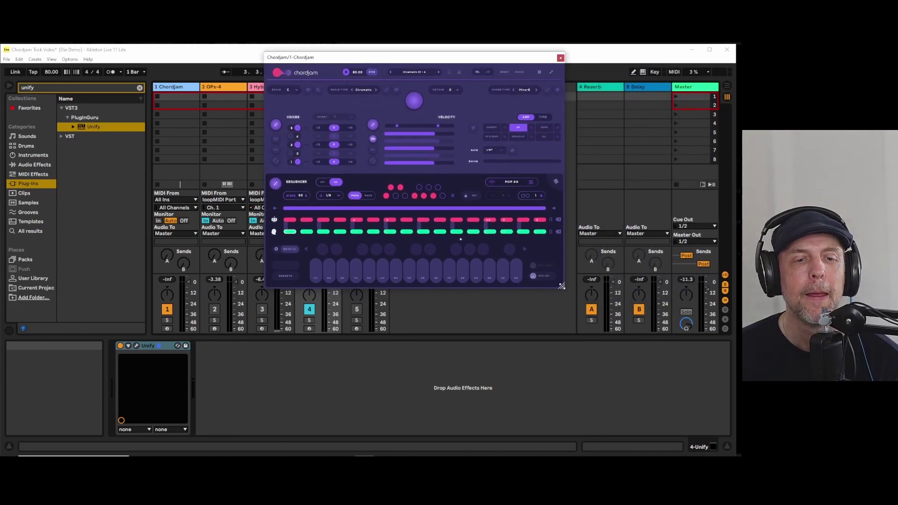
{"action": "left_click_drag", "start_coordinate": [565, 286], "coordinate": [727, 411]}
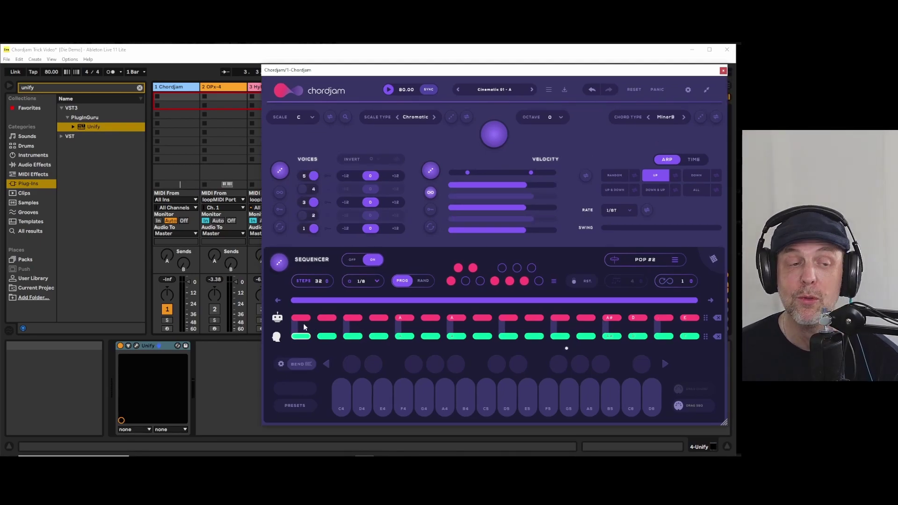
{"action": "left_click_drag", "start_coordinate": [408, 70], "coordinate": [484, 109]}
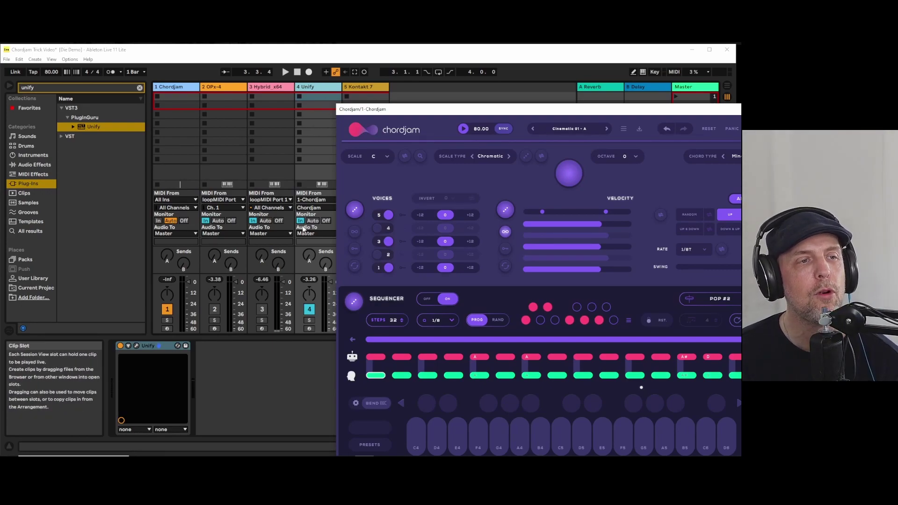
- Start playback, move Chordjam up-left, and mute then unmute its user part
{"action": "left_click", "coordinate": [286, 73]}
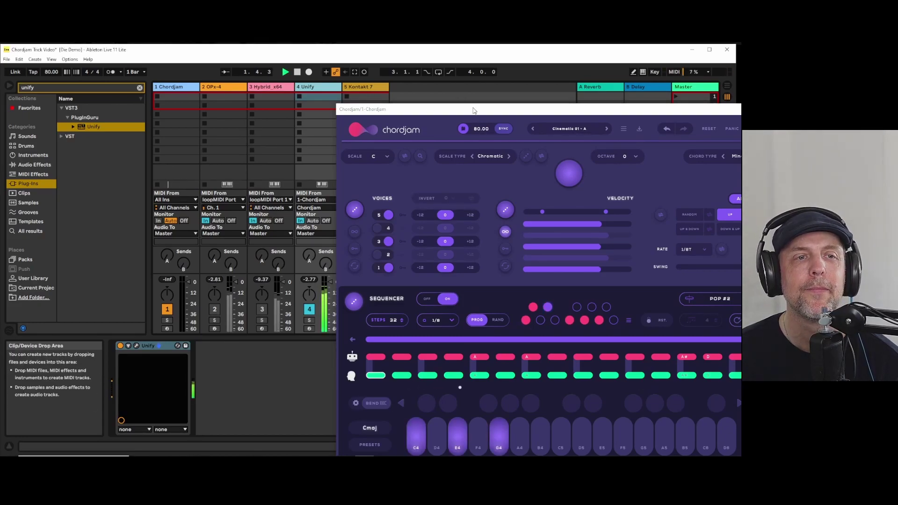
{"action": "left_click_drag", "start_coordinate": [473, 112], "coordinate": [395, 66]}
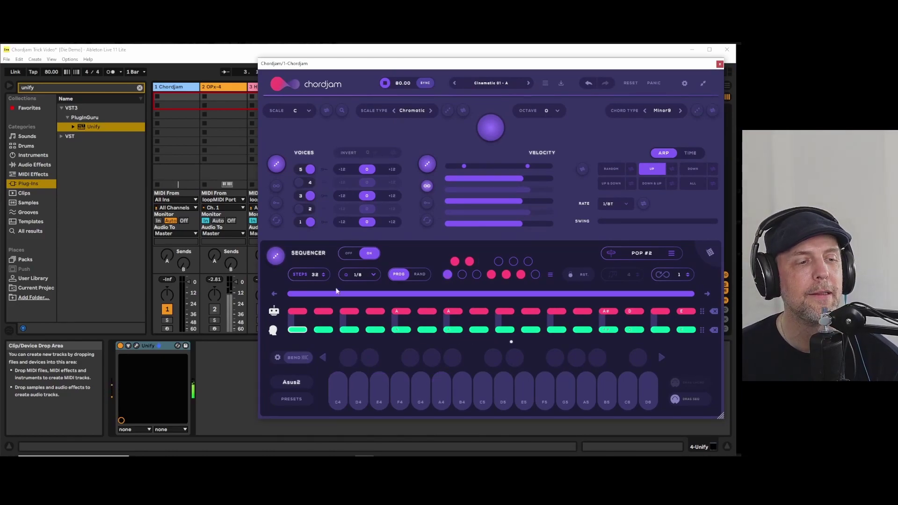
{"action": "left_click", "coordinate": [273, 331]}
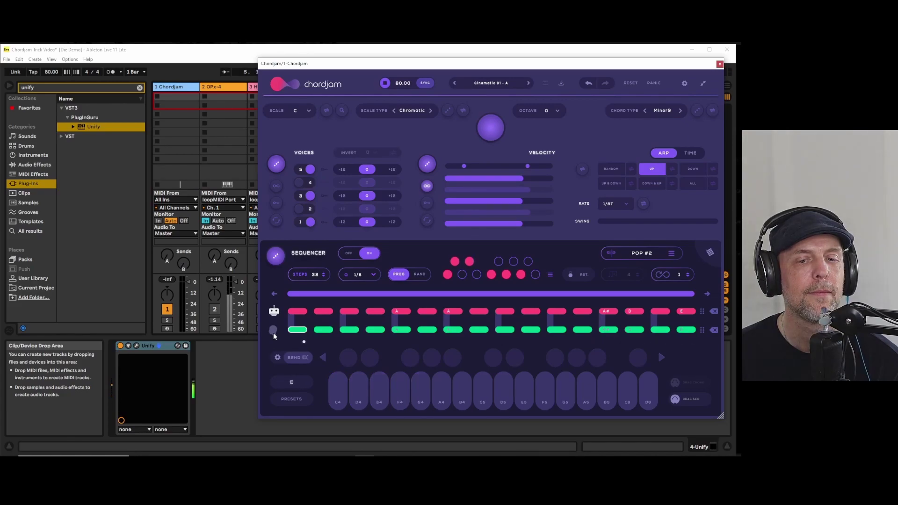
{"action": "left_click", "coordinate": [273, 331]}
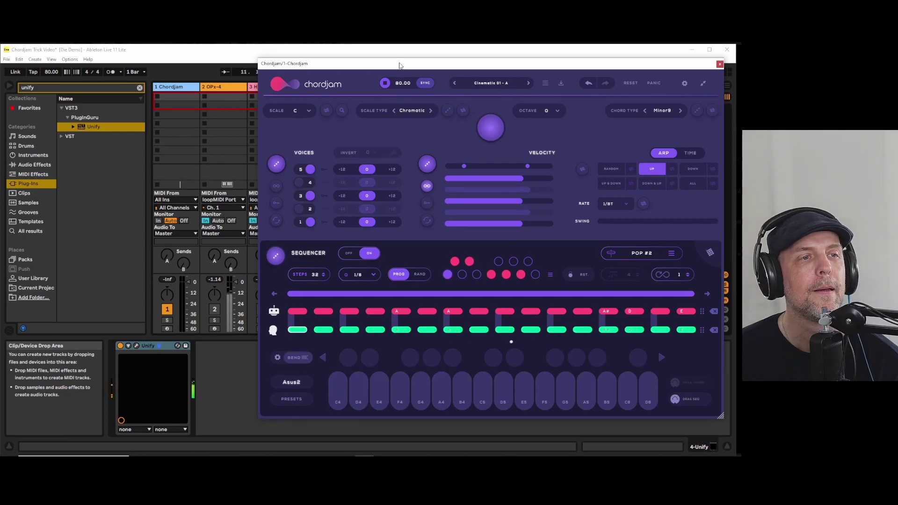
- Stop playback and open Chordjam's settings panel
{"action": "left_click_drag", "start_coordinate": [400, 66], "coordinate": [341, 68]}
{"action": "left_click", "coordinate": [297, 73]}
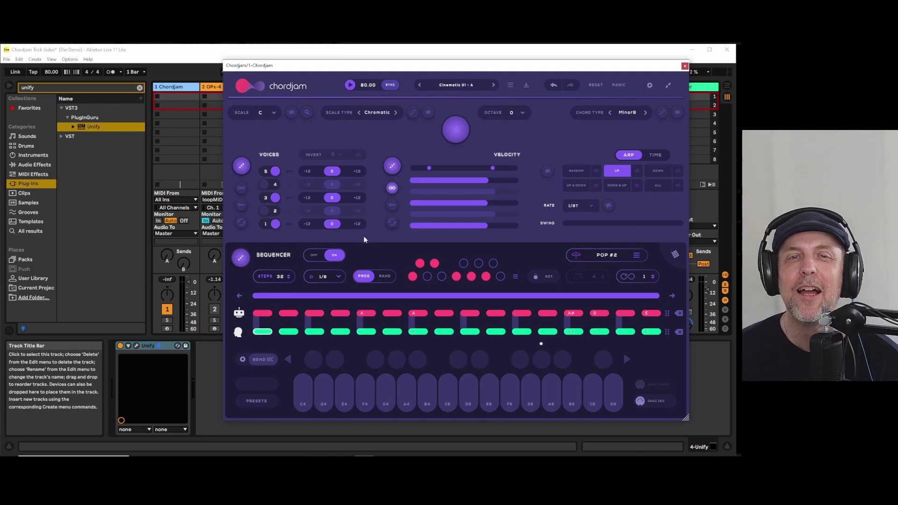
{"action": "left_click", "coordinate": [649, 87]}
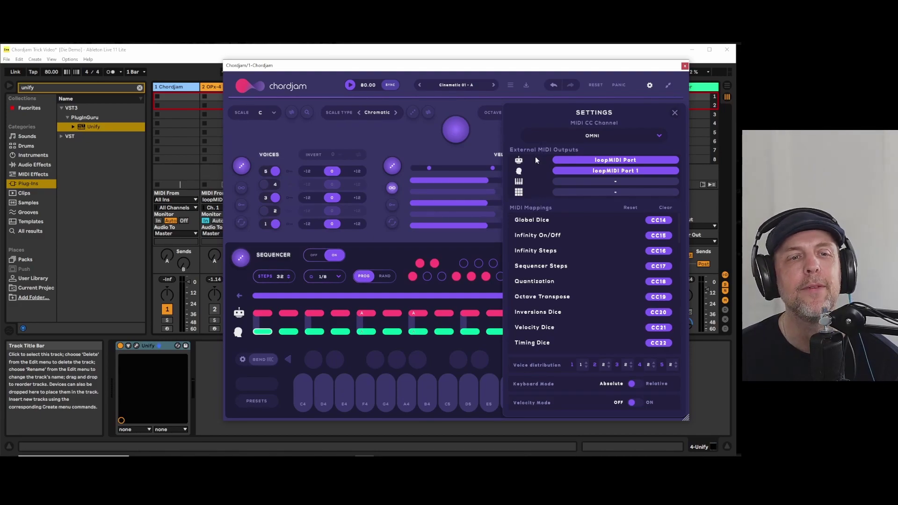
- Set Chordjam's robot output to loopMIDI Port, leaving the user output on loopMIDI Port 1
{"action": "left_click", "coordinate": [618, 160]}
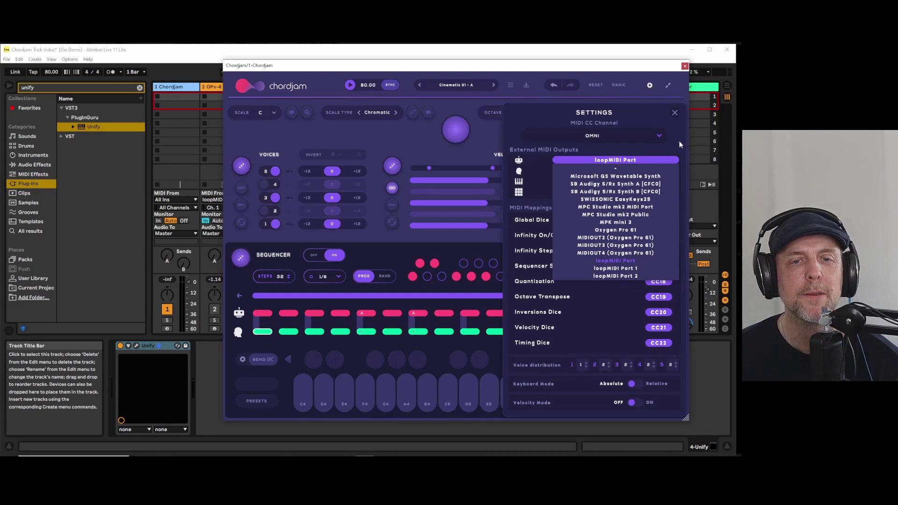
{"action": "left_click", "coordinate": [616, 268]}
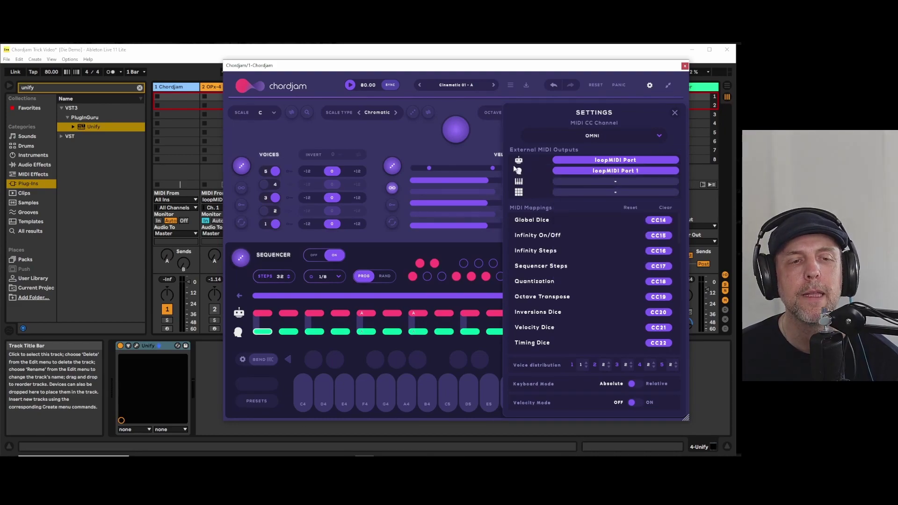
{"action": "left_click", "coordinate": [582, 170]}
{"action": "left_click", "coordinate": [582, 171]}
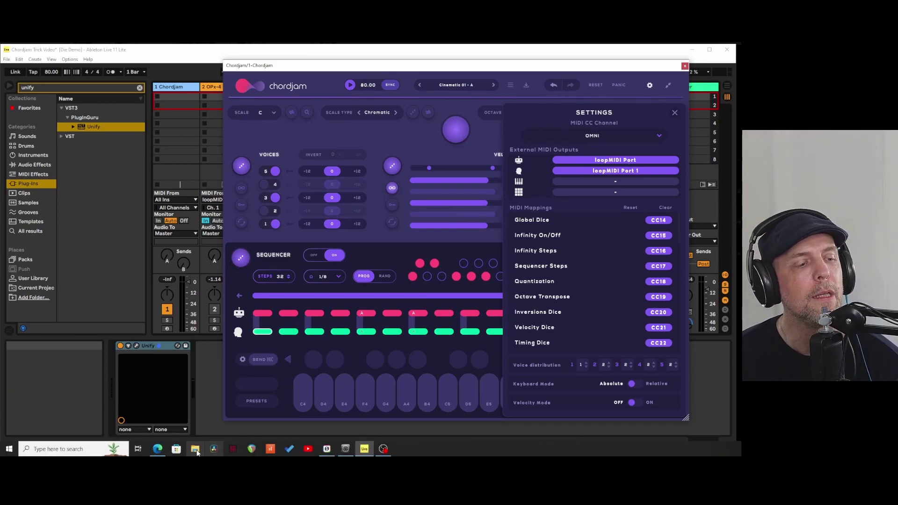
- Open the loopMIDI software page from the Edge search results, then bring up loopMIDI's port configuration
{"action": "left_click", "coordinate": [157, 449]}
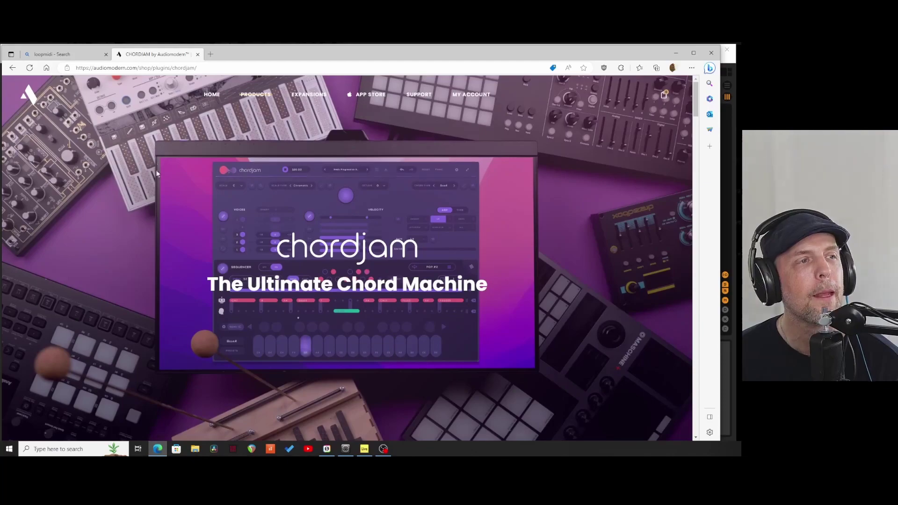
{"action": "left_click", "coordinate": [65, 54]}
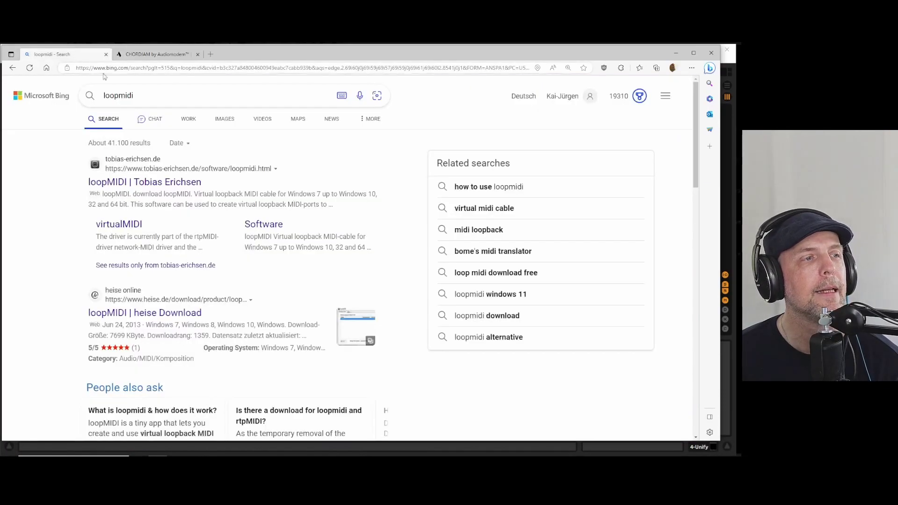
{"action": "left_click", "coordinate": [143, 186]}
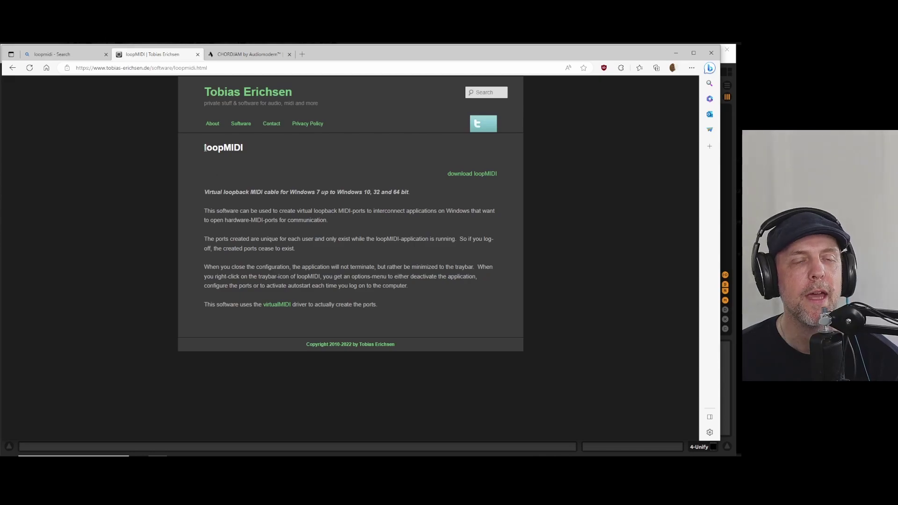
{"action": "mouse_move", "coordinate": [328, 451]}
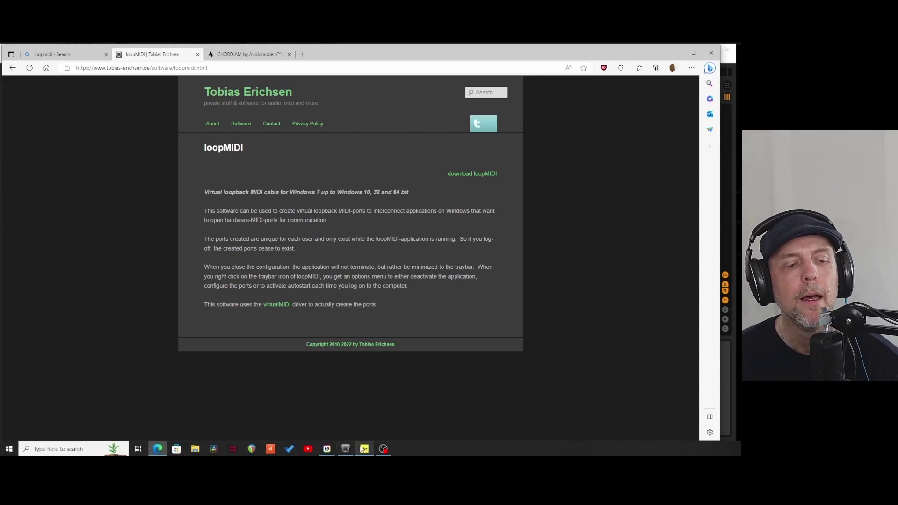
{"action": "left_click", "coordinate": [327, 450]}
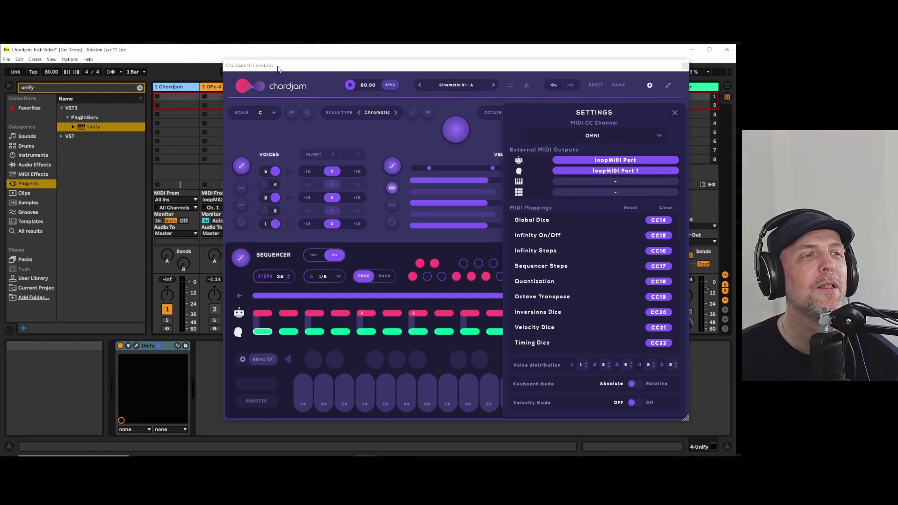
- Shrink the Chordjam window and move it right to reveal tracks 4 and 5
{"action": "left_click_drag", "start_coordinate": [320, 67], "coordinate": [397, 99]}
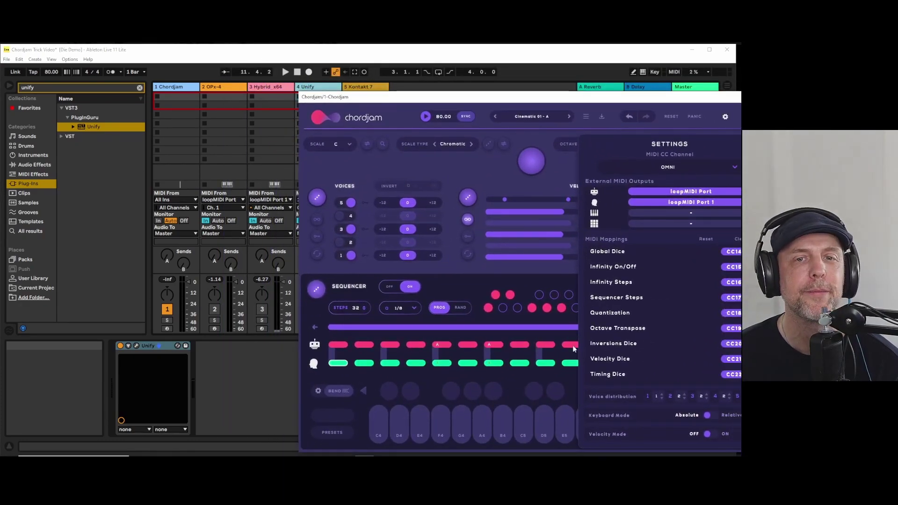
{"action": "left_click_drag", "start_coordinate": [740, 451], "coordinate": [582, 265]}
{"action": "left_click_drag", "start_coordinate": [481, 101], "coordinate": [595, 103]}
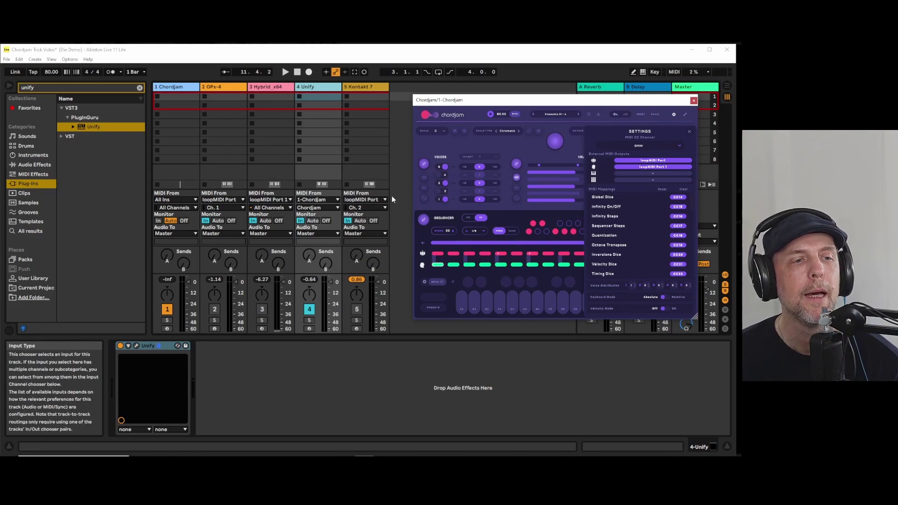
- Deactivate Unify, activate Kontakt 7 and Hybrid x64, play the set, then stop
{"action": "left_click", "coordinate": [309, 309]}
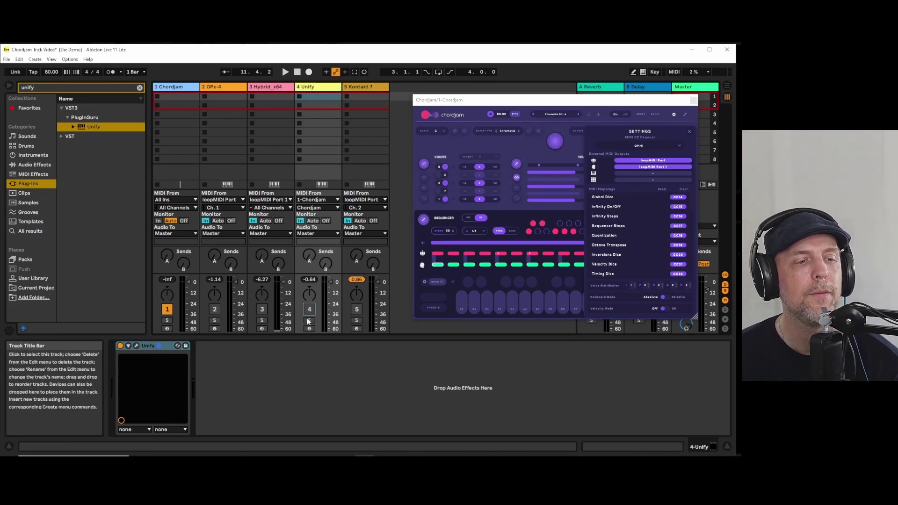
{"action": "left_click", "coordinate": [356, 309]}
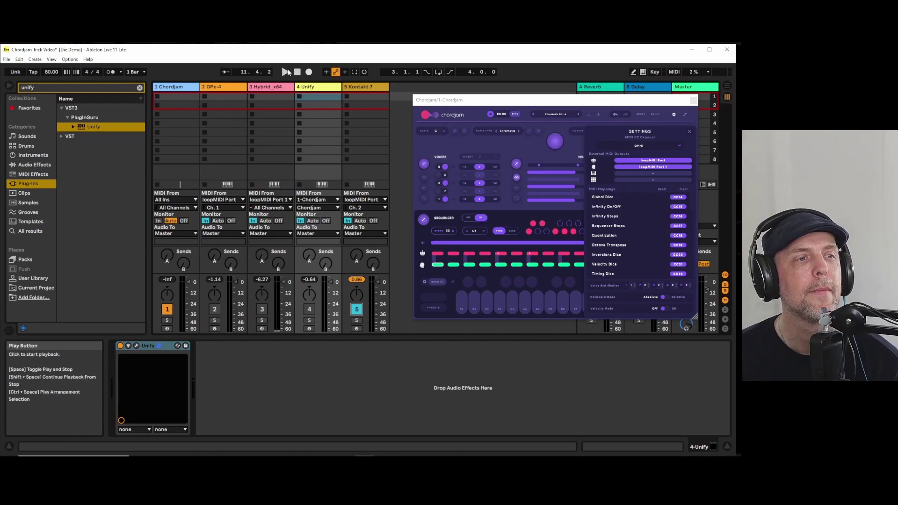
{"action": "left_click", "coordinate": [286, 73]}
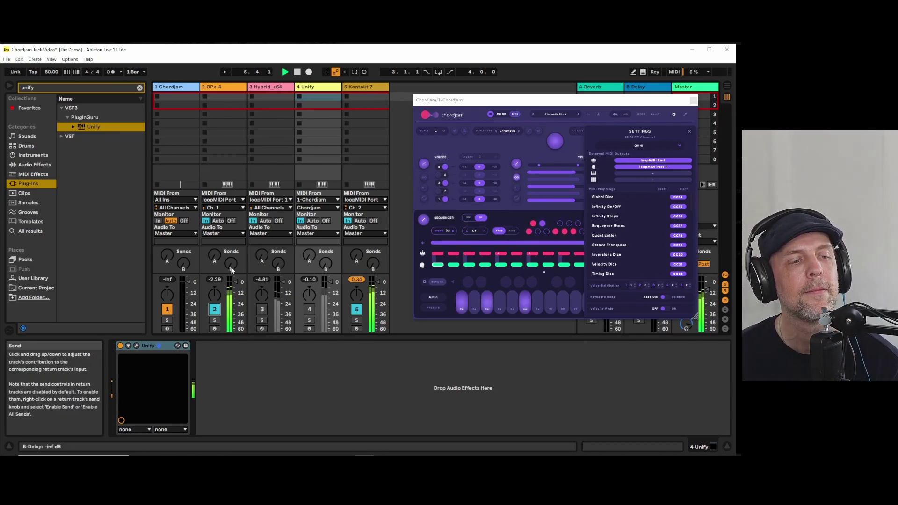
{"action": "left_click", "coordinate": [262, 310]}
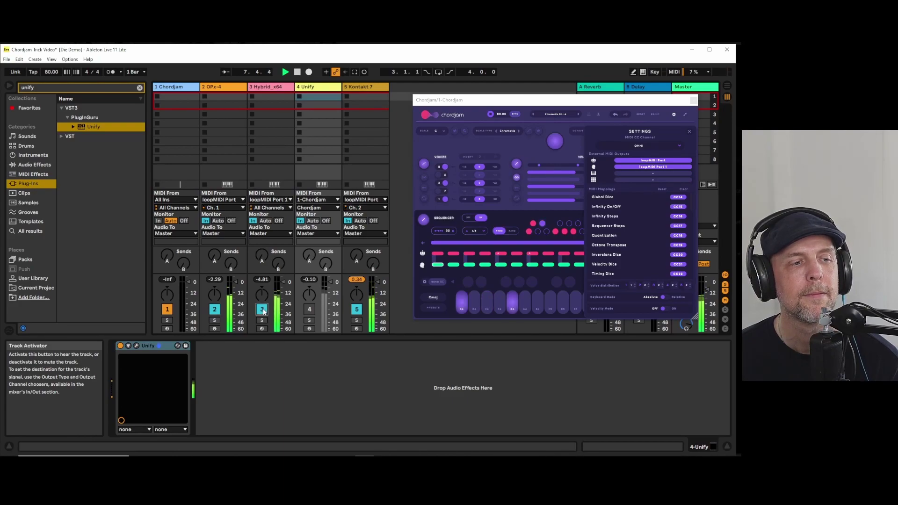
{"action": "left_click", "coordinate": [299, 73]}
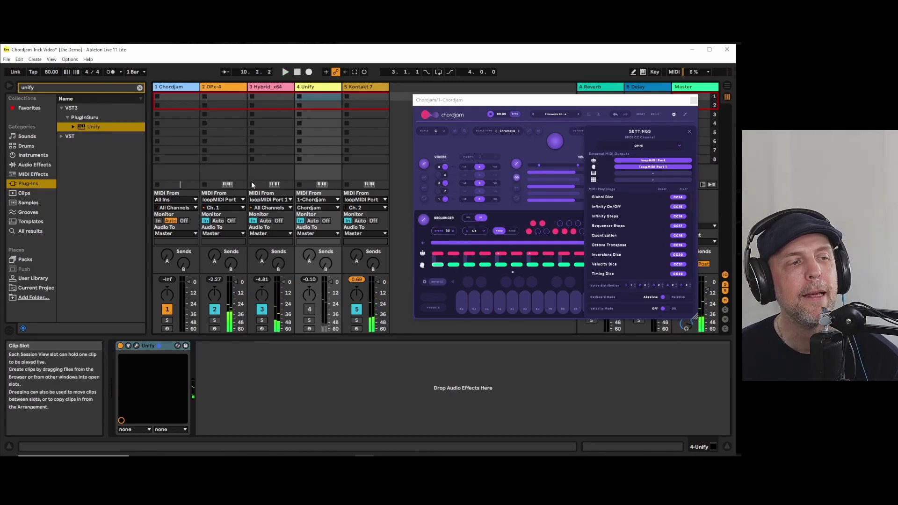
- Confirm OPx-4 listens on Ch. 1 and restart playback
{"action": "left_click", "coordinate": [242, 208]}
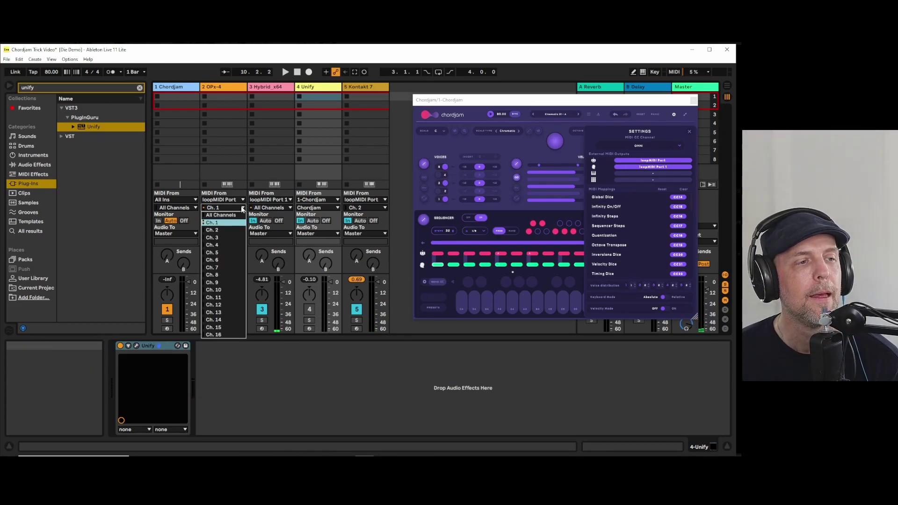
{"action": "left_click", "coordinate": [242, 207]}
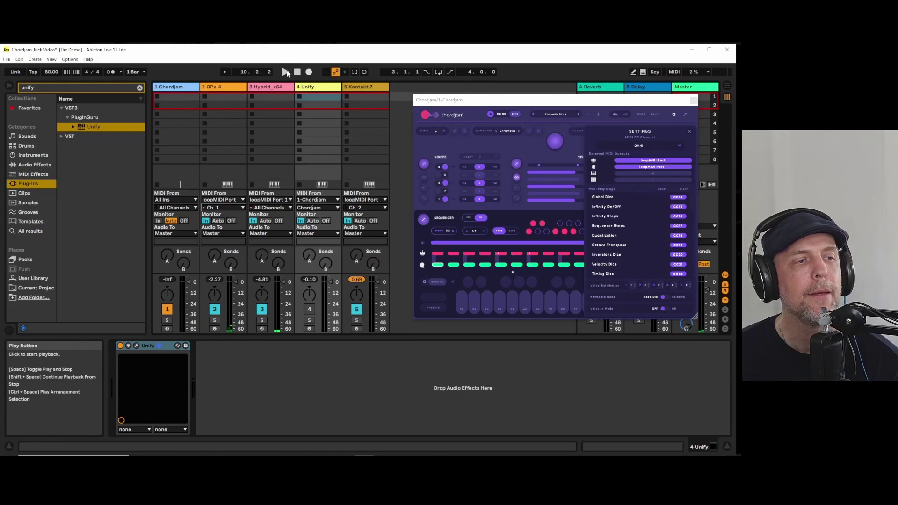
{"action": "left_click", "coordinate": [287, 71]}
{"action": "left_click", "coordinate": [242, 208]}
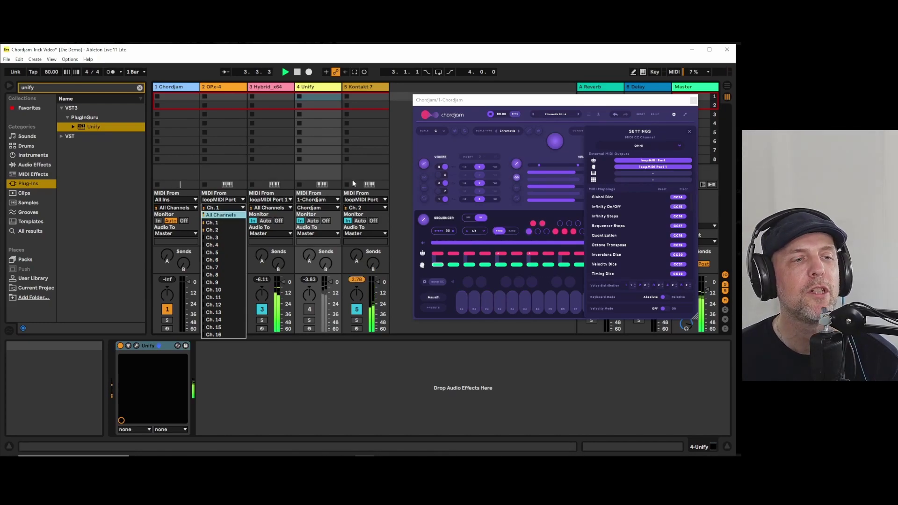
{"action": "left_click", "coordinate": [396, 175]}
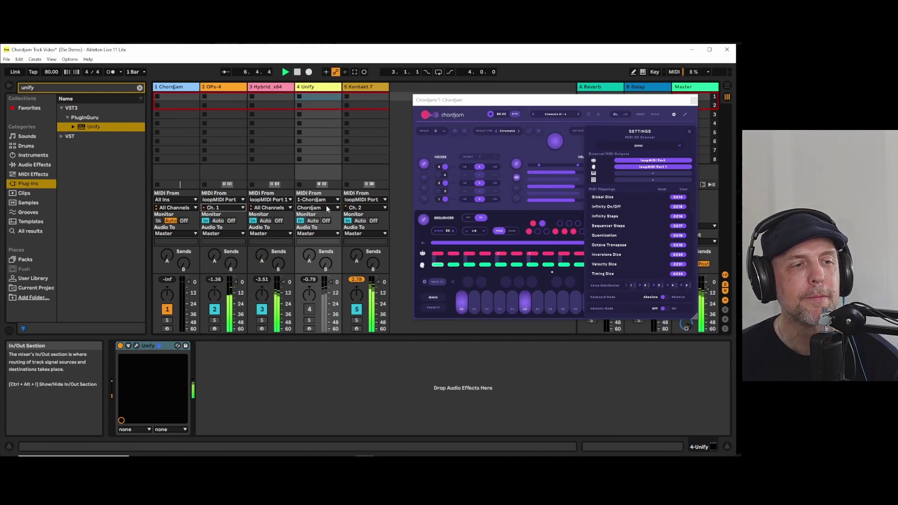
- Confirm Kontakt 7 listens on Ch. 2 and move Chordjam up-left
{"action": "left_click", "coordinate": [383, 207]}
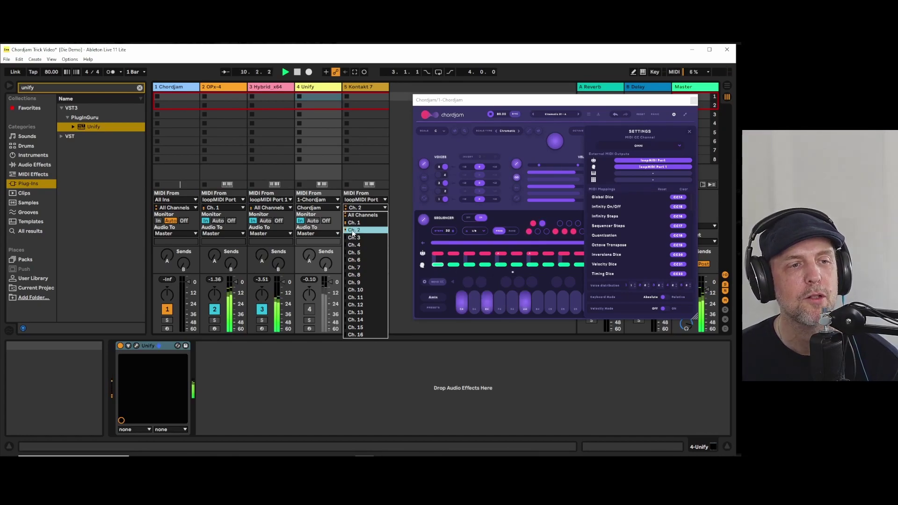
{"action": "left_click", "coordinate": [396, 220]}
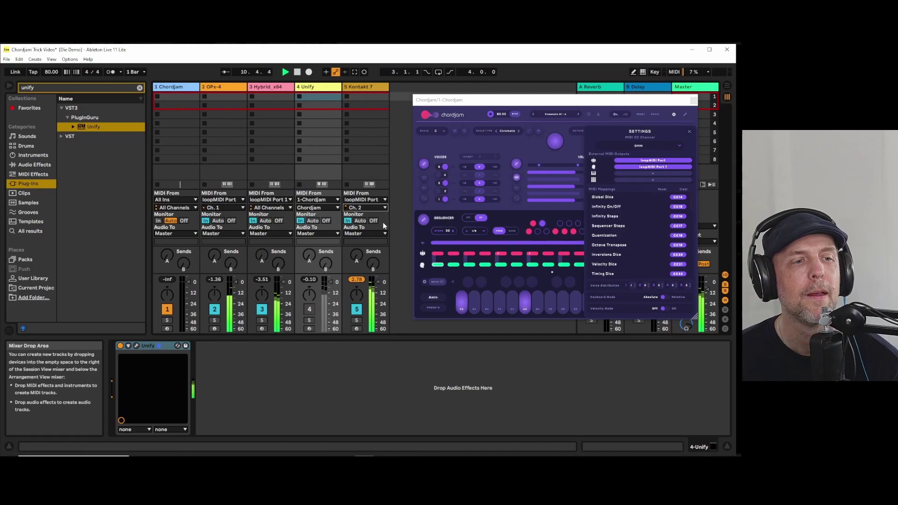
{"action": "left_click_drag", "start_coordinate": [572, 103], "coordinate": [421, 74]}
- Enlarge the Chordjam window from its corner and reposition it to show the settings list
{"action": "left_click_drag", "start_coordinate": [544, 289], "coordinate": [702, 408]}
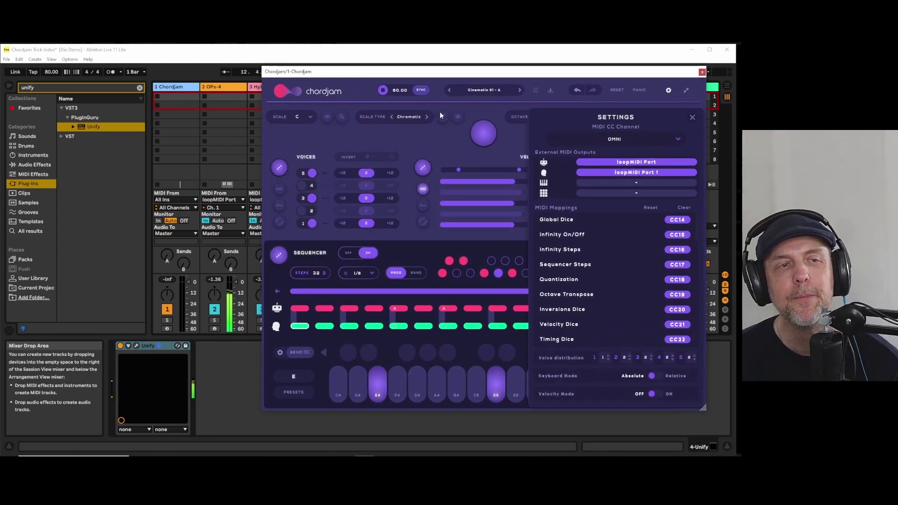
{"action": "left_click_drag", "start_coordinate": [330, 71], "coordinate": [308, 84]}
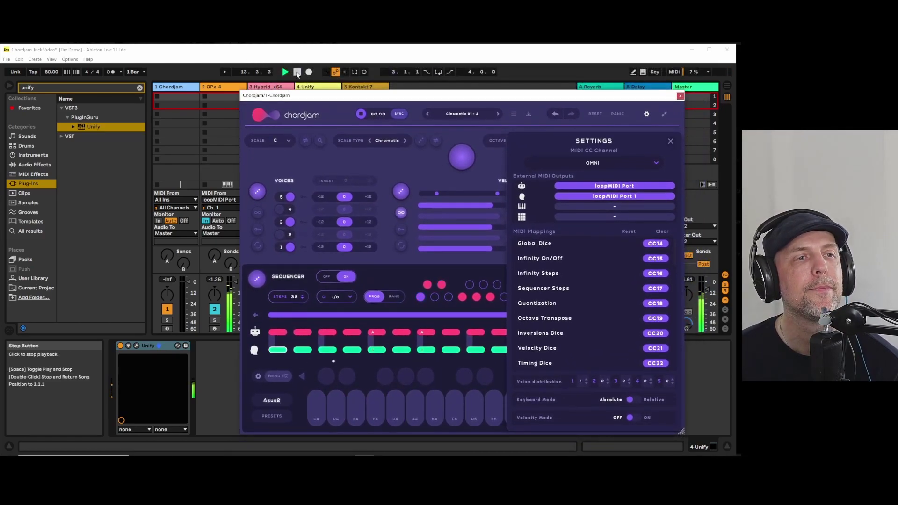
{"action": "left_click_drag", "start_coordinate": [405, 99], "coordinate": [389, 63]}
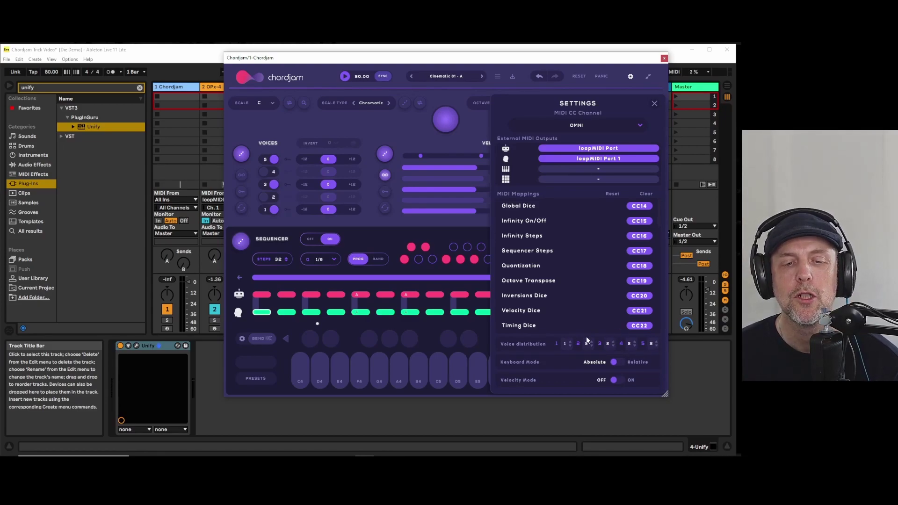
- Close Chordjam's settings, audition the chords, and keep the Hybrid x64 track's input on All Channels
{"action": "left_click", "coordinate": [655, 103]}
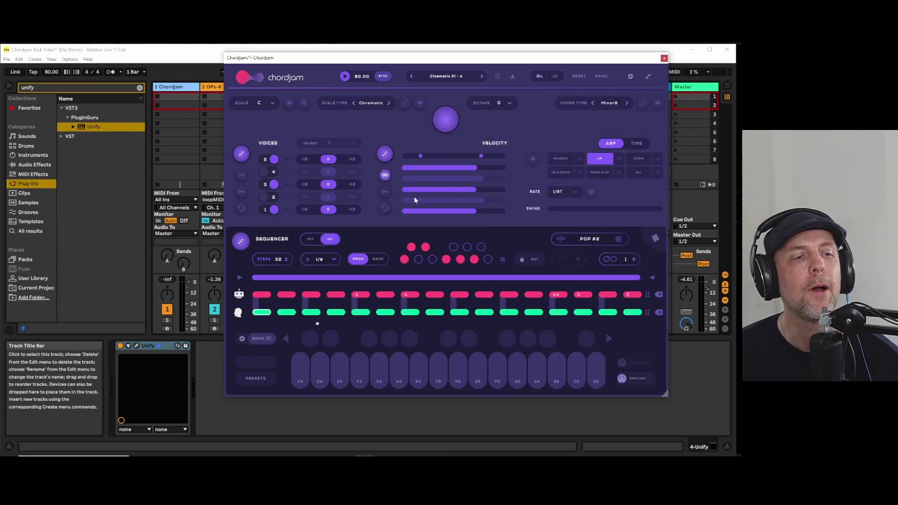
{"action": "left_click_drag", "start_coordinate": [400, 64], "coordinate": [498, 123]}
{"action": "left_click", "coordinate": [285, 72]}
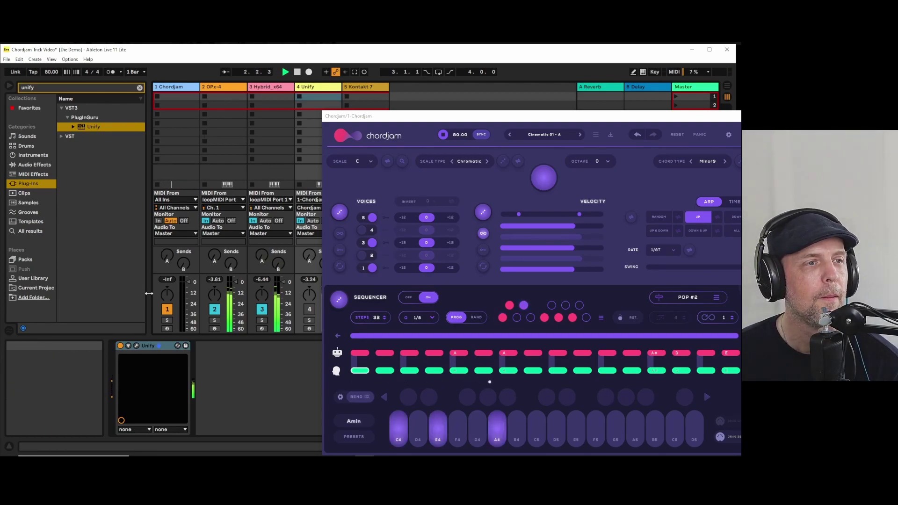
{"action": "left_click", "coordinate": [288, 208]}
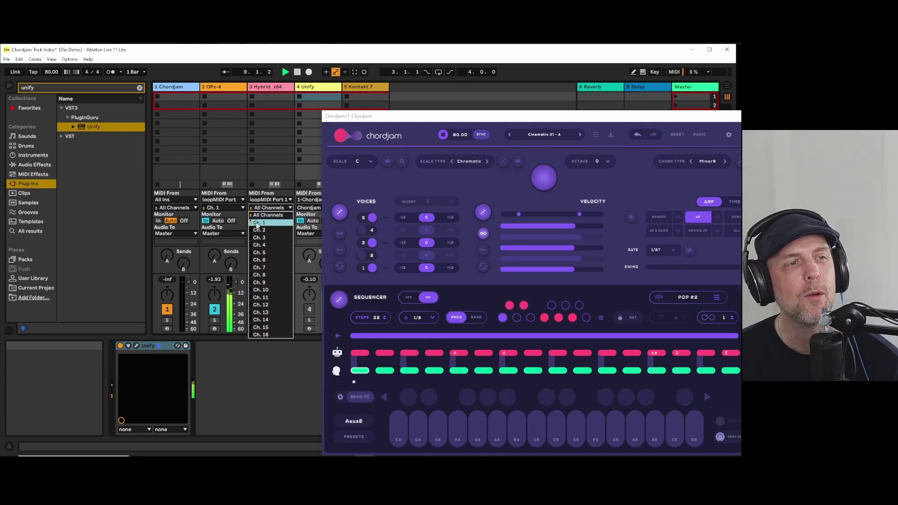
{"action": "left_click", "coordinate": [298, 73]}
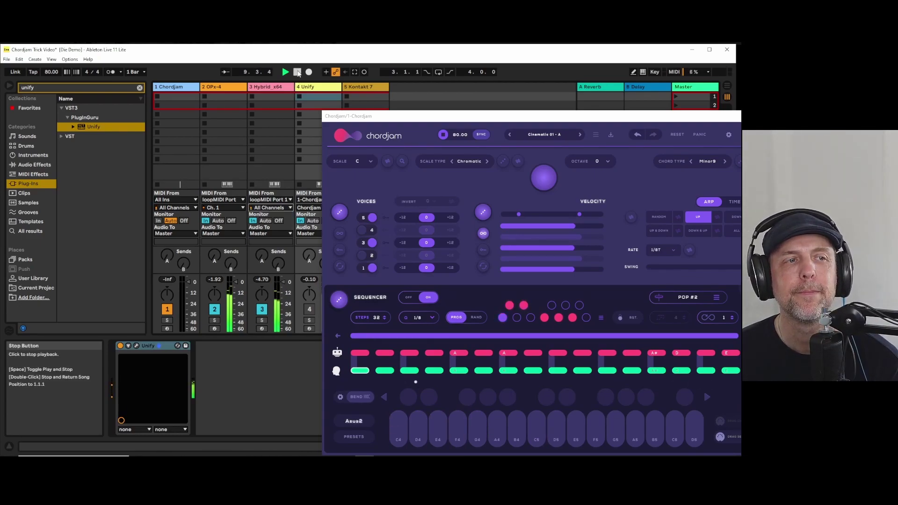
{"action": "left_click", "coordinate": [298, 74]}
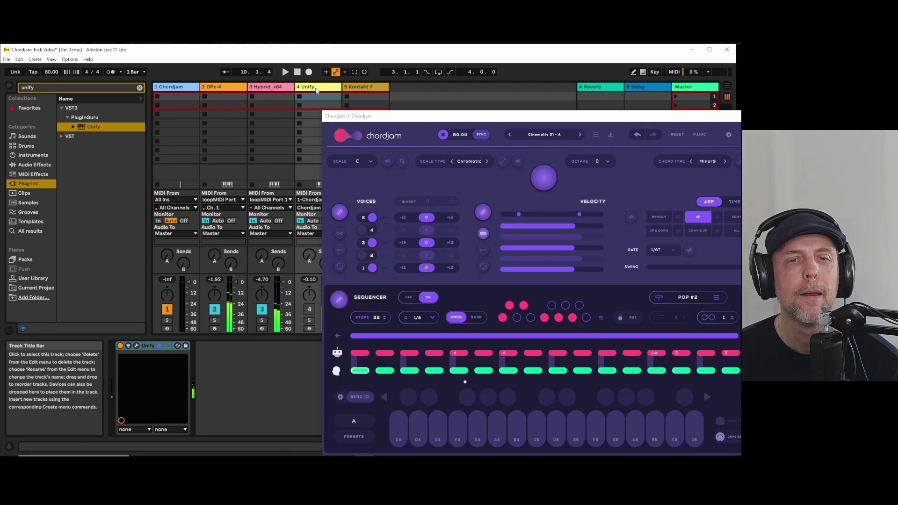
- Shift the Chordjam window up-left and reopen its settings panel with the loopMIDI voice mappings
{"action": "left_click_drag", "start_coordinate": [590, 125], "coordinate": [505, 92]}
{"action": "left_click", "coordinate": [644, 101]}
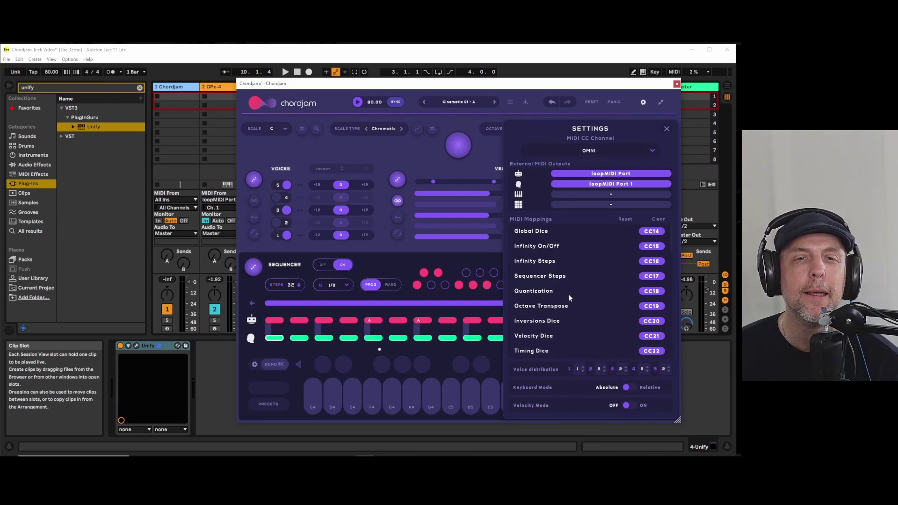
- Close Chordjam's settings panel and drag its window fully into view
{"action": "left_click", "coordinate": [668, 129]}
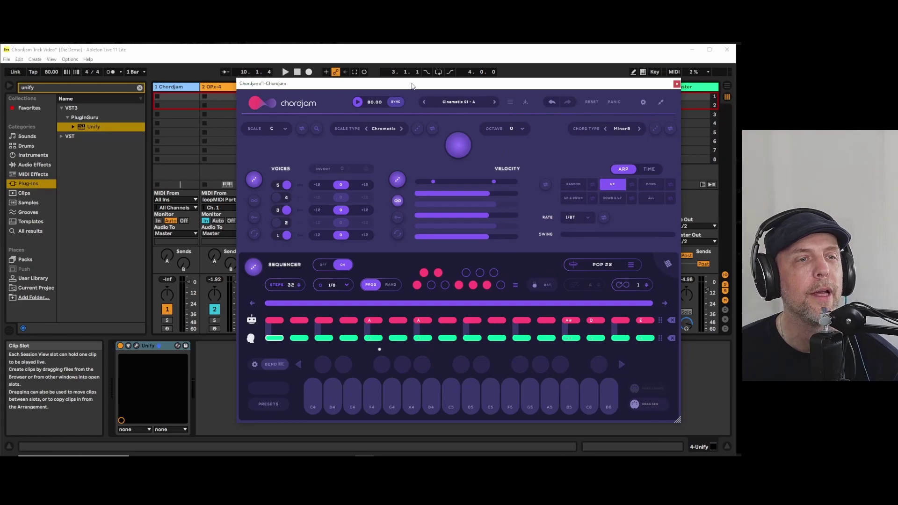
{"action": "left_click_drag", "start_coordinate": [413, 86], "coordinate": [501, 87]}
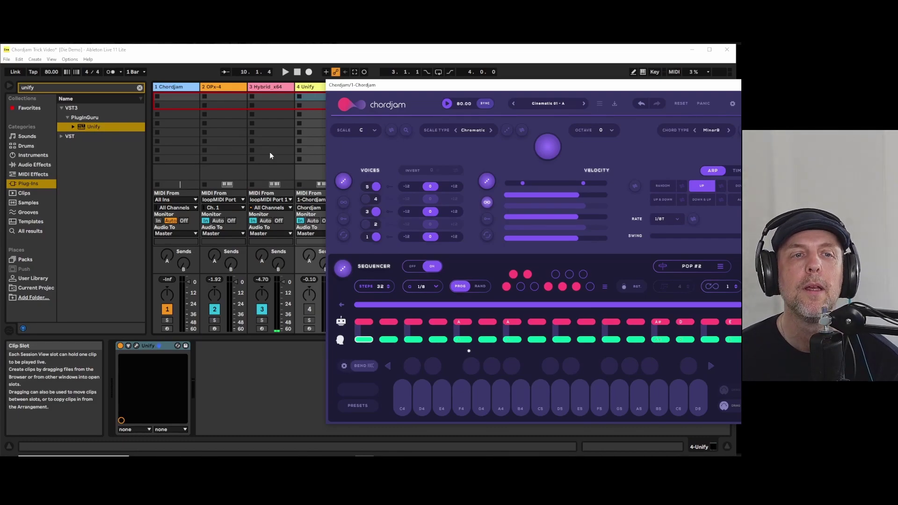
{"action": "left_click_drag", "start_coordinate": [560, 87], "coordinate": [504, 74]}
{"action": "mouse_move", "coordinate": [419, 447]}
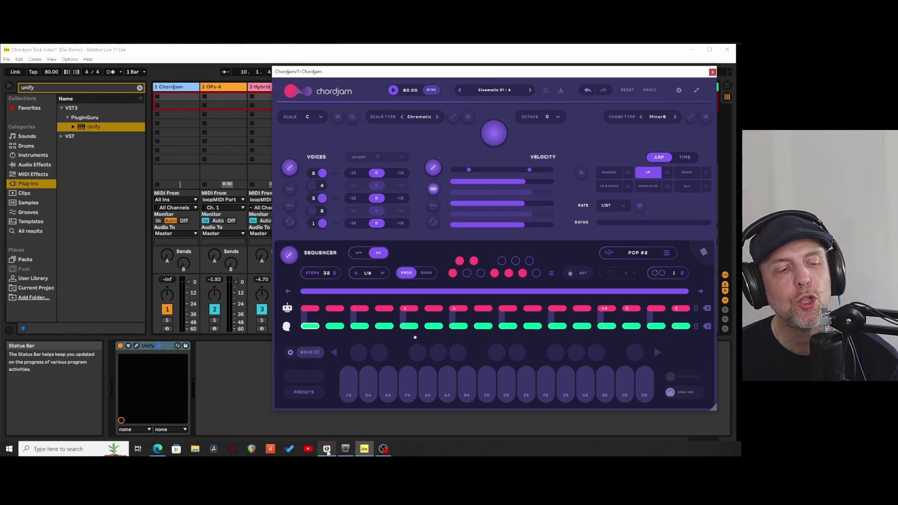
{"action": "mouse_move", "coordinate": [326, 453]}
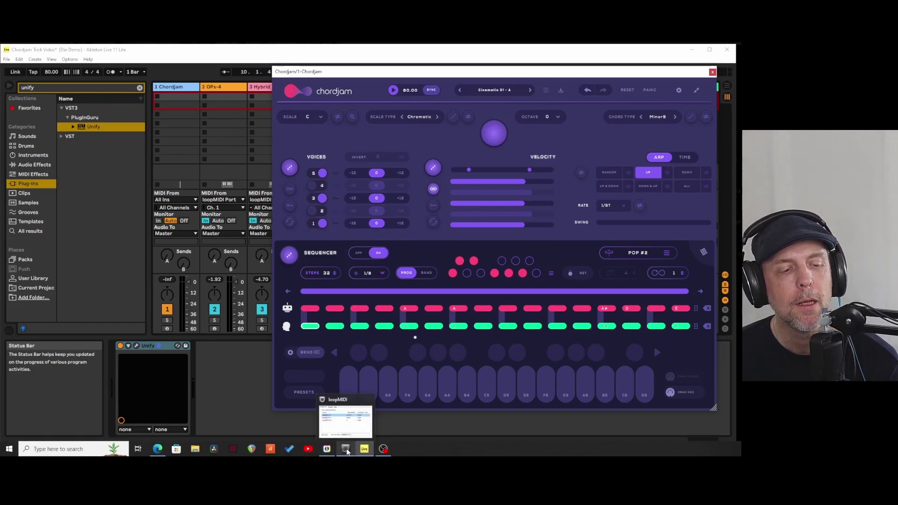
{"action": "left_click", "coordinate": [346, 449]}
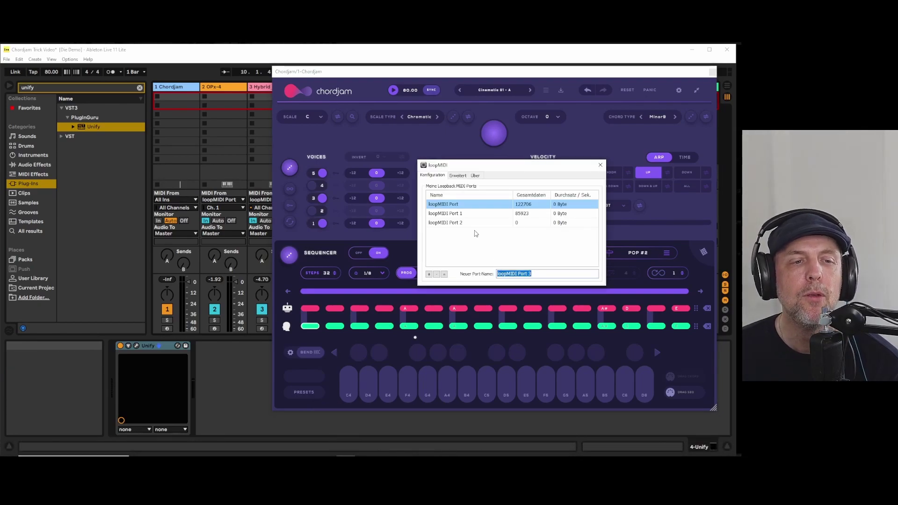
{"action": "left_click", "coordinate": [458, 175]}
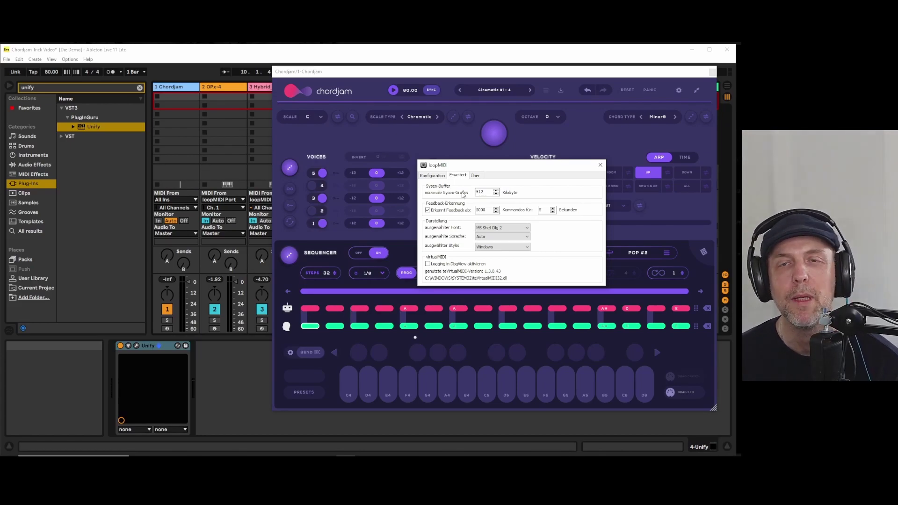
{"action": "left_click", "coordinate": [585, 159]}
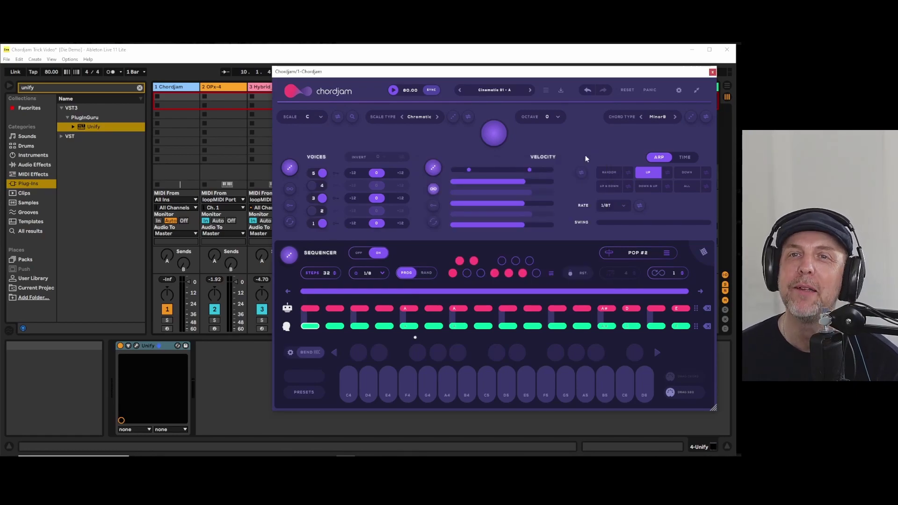